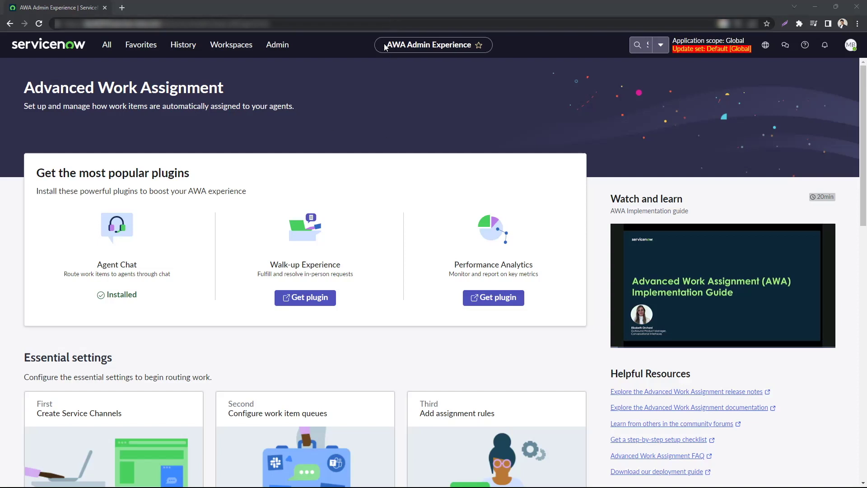
# Step: Go to the Advanced Work Assignment home page from the filtered navigation list
pyautogui.moveTo(385, 44); pyautogui.dragTo(472, 55)
pyautogui.click(469, 73)
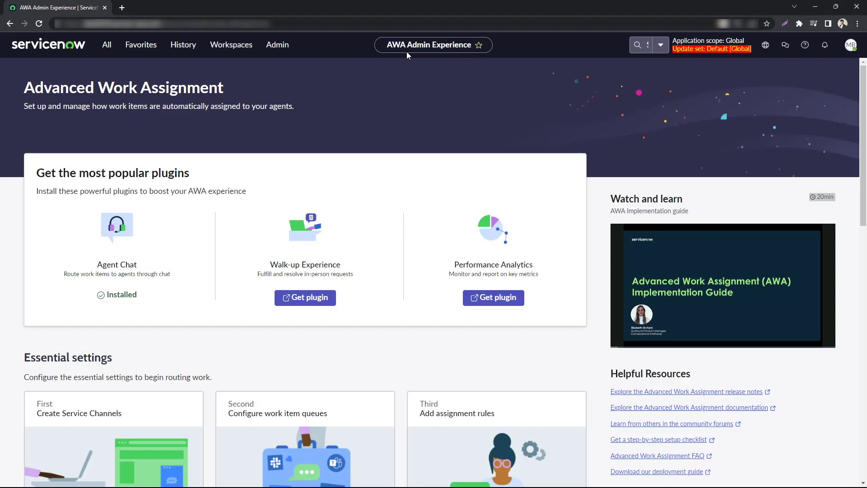
pyautogui.click(106, 46)
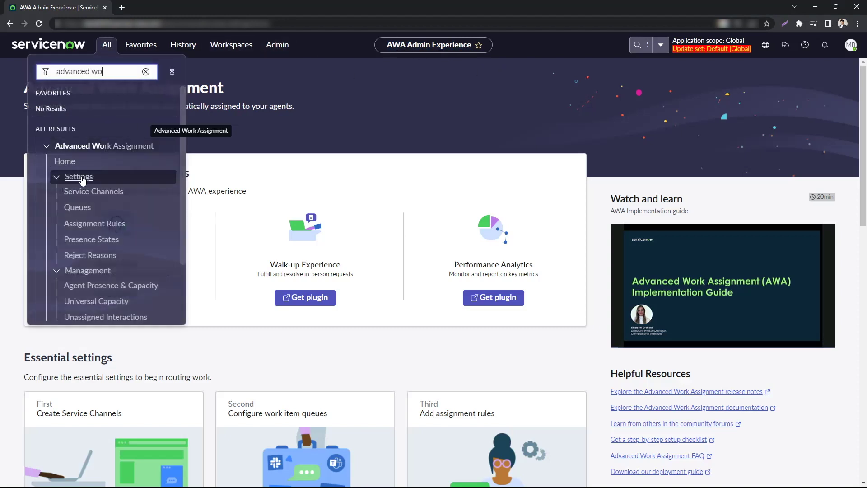
pyautogui.click(63, 161)
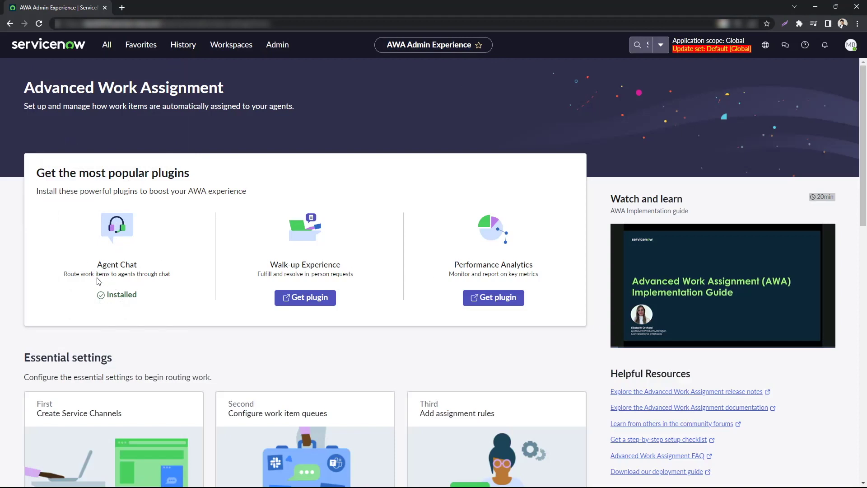
# Step: Highlight the Agent Chat plugin name on the AWA home page
pyautogui.moveTo(98, 265); pyautogui.dragTo(105, 266)
pyautogui.moveTo(155, 276); pyautogui.dragTo(180, 279)
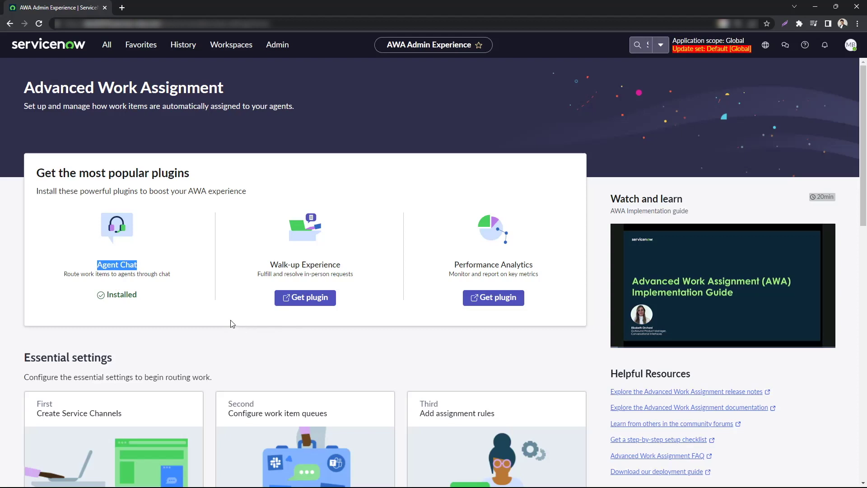
pyautogui.scroll(-5, 219, 326)
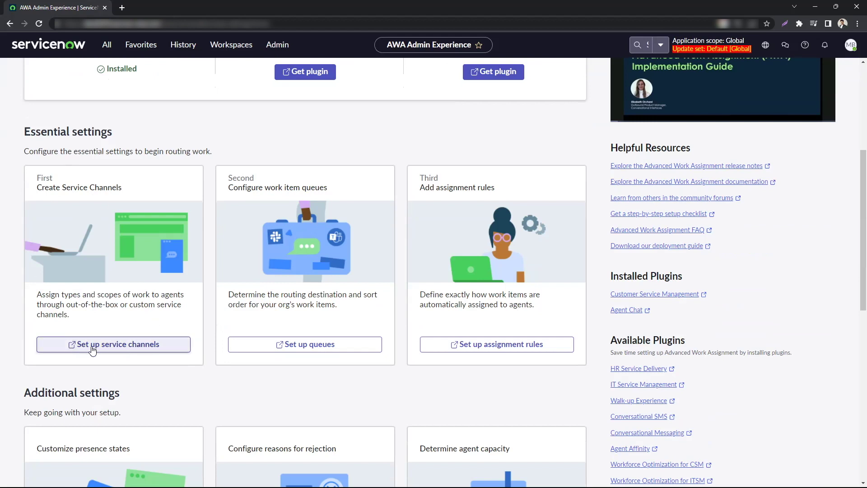
# Step: View the Service Channels list, noting the Case channel, then view the Queues list
pyautogui.click(126, 347)
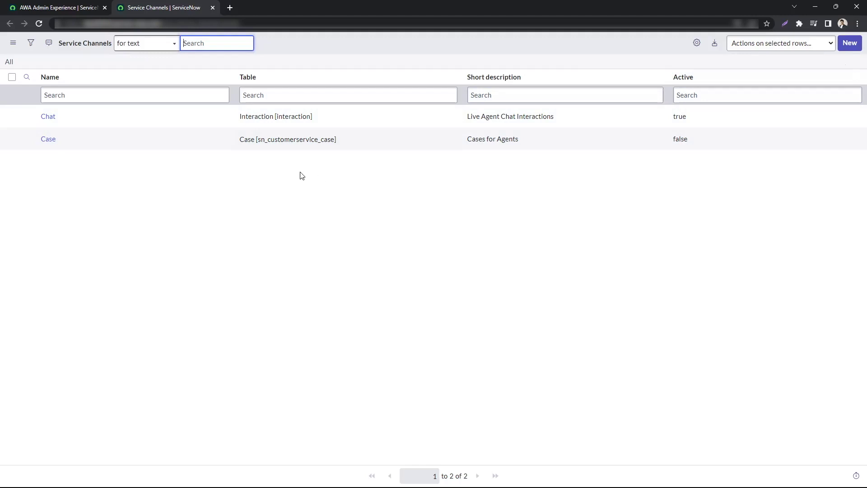
pyautogui.moveTo(113, 117); pyautogui.dragTo(35, 116)
pyautogui.moveTo(69, 155); pyautogui.dragTo(27, 140)
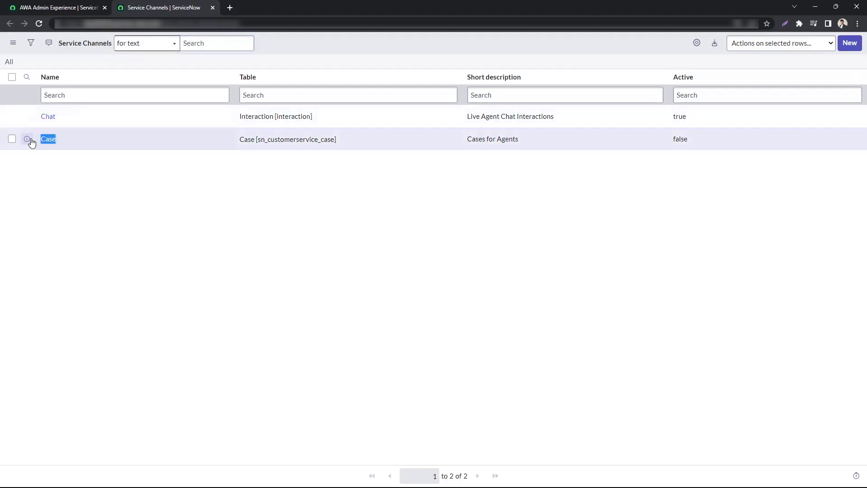
pyautogui.click(238, 146)
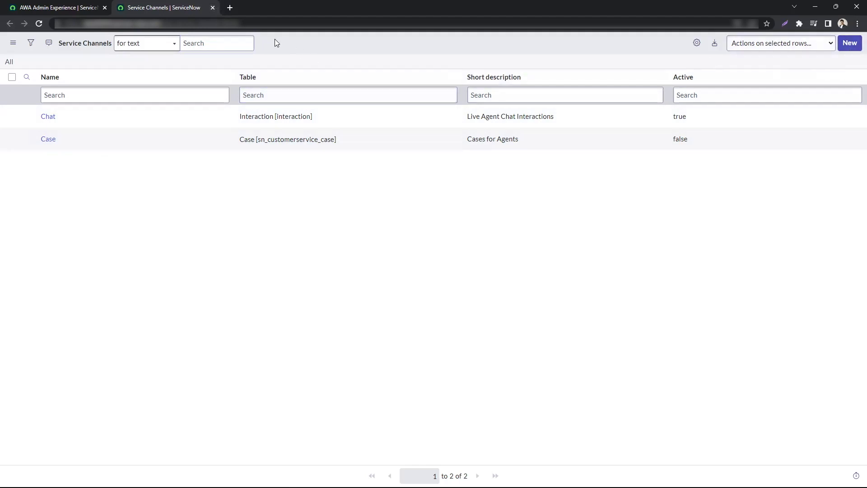
pyautogui.click(212, 7)
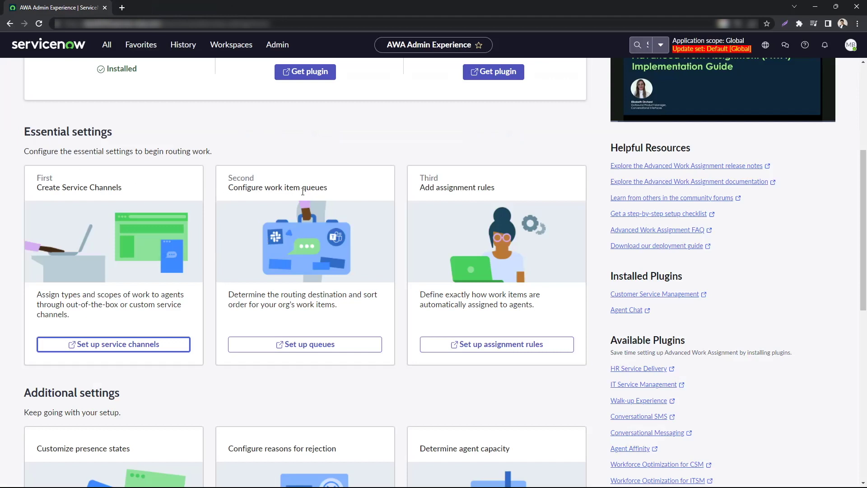
pyautogui.click(276, 340)
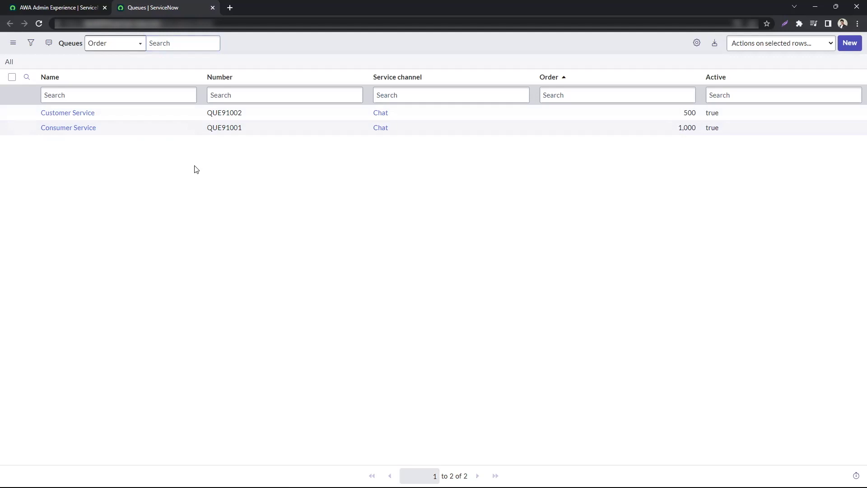
pyautogui.click(213, 7)
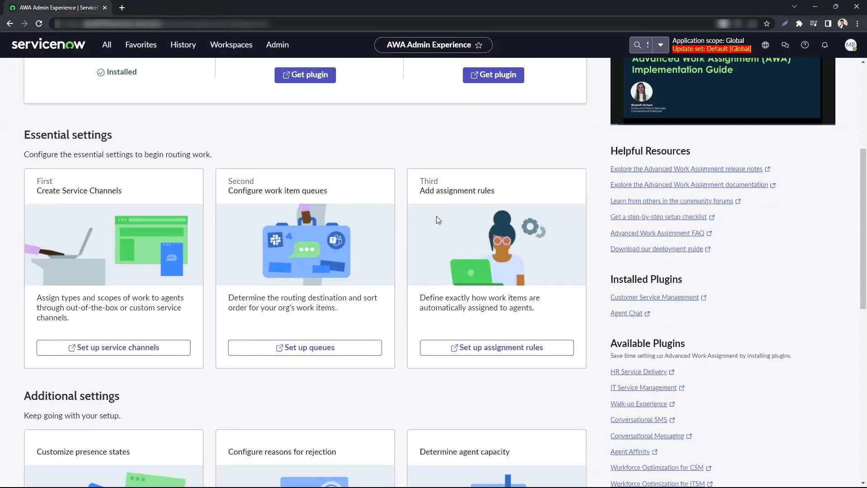
# Step: View the Assignment Rules list in a new tab, then close it
pyautogui.click(514, 345)
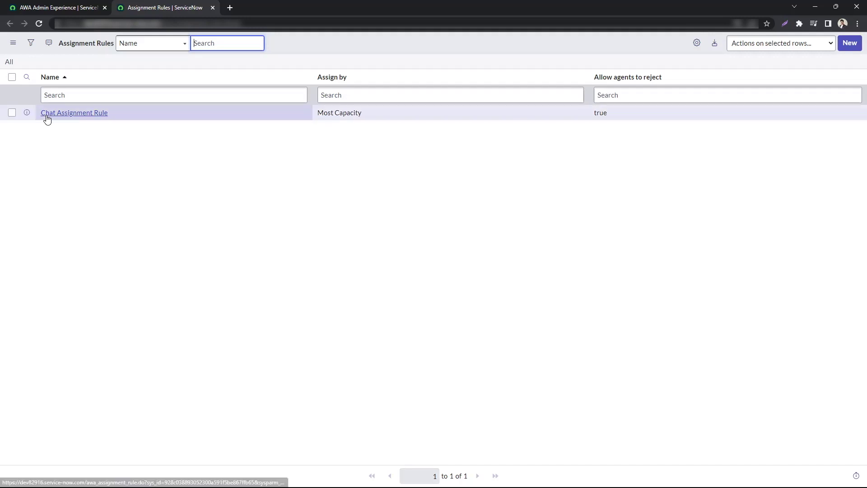
pyautogui.click(62, 7)
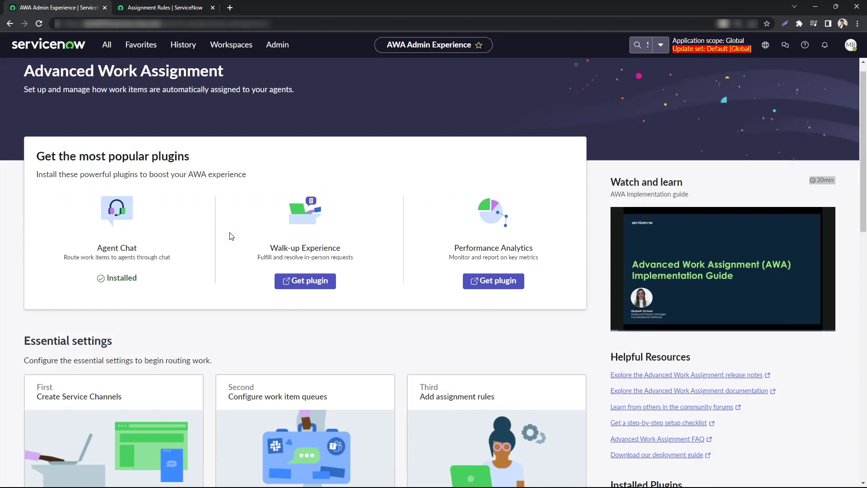
pyautogui.scroll(1, 144, 272)
pyautogui.click(165, 7)
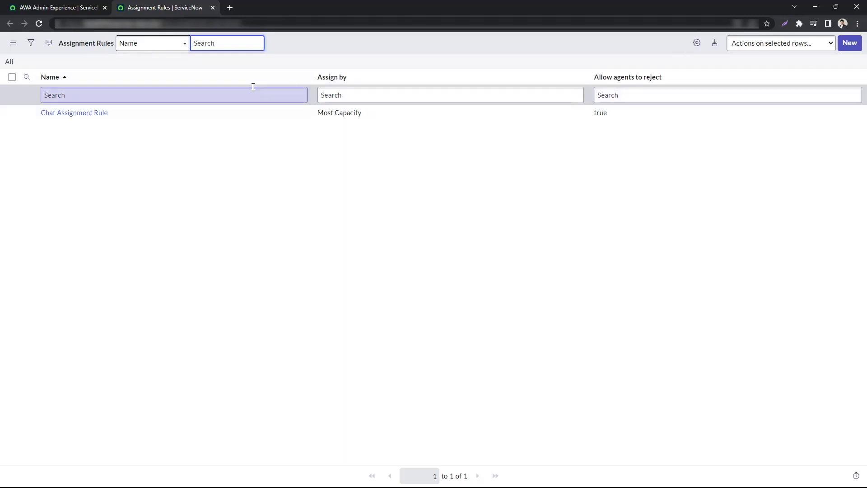
pyautogui.click(213, 7)
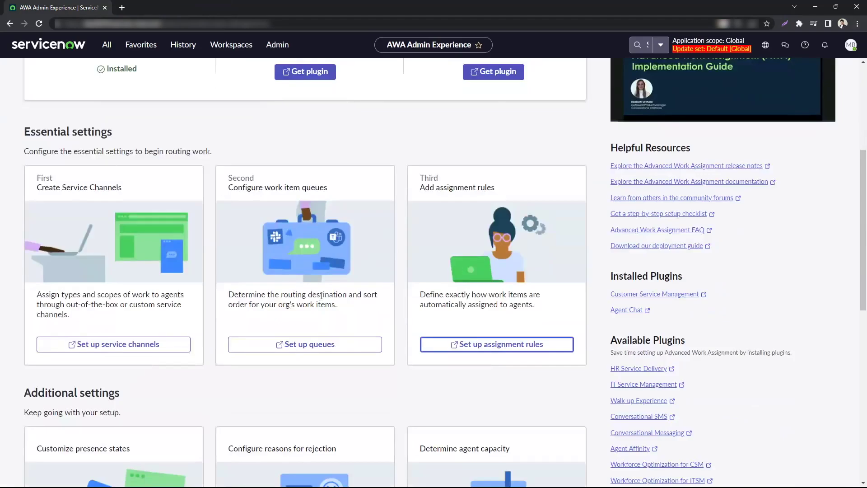
# Step: View the Presence States list (Available, Away, Offline), then close it with Ctrl+W
pyautogui.scroll(-7, 322, 295)
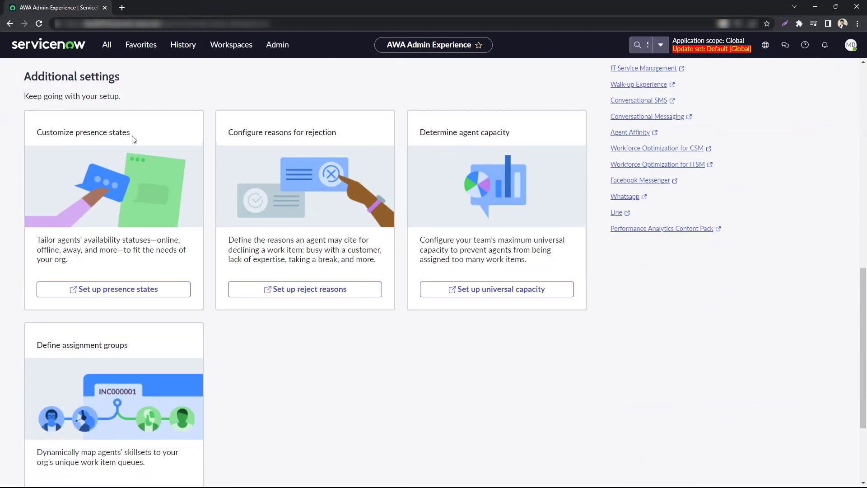
pyautogui.click(170, 295)
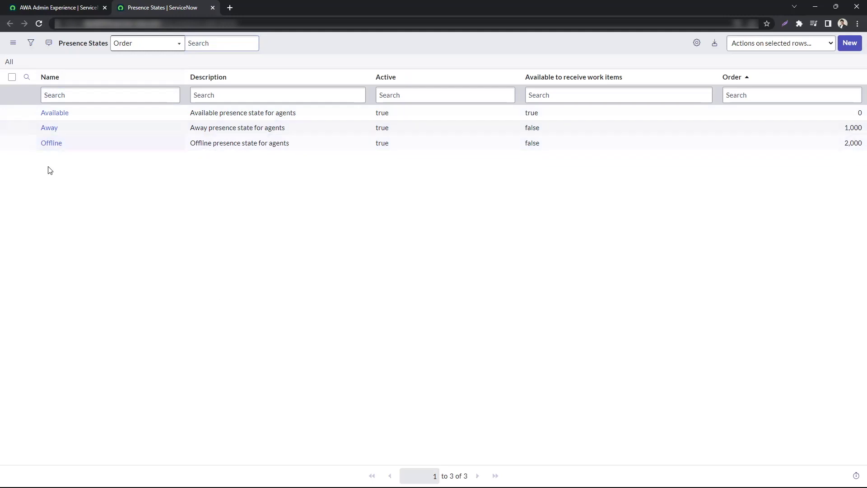
pyautogui.hotkey('ctrl', 'w')
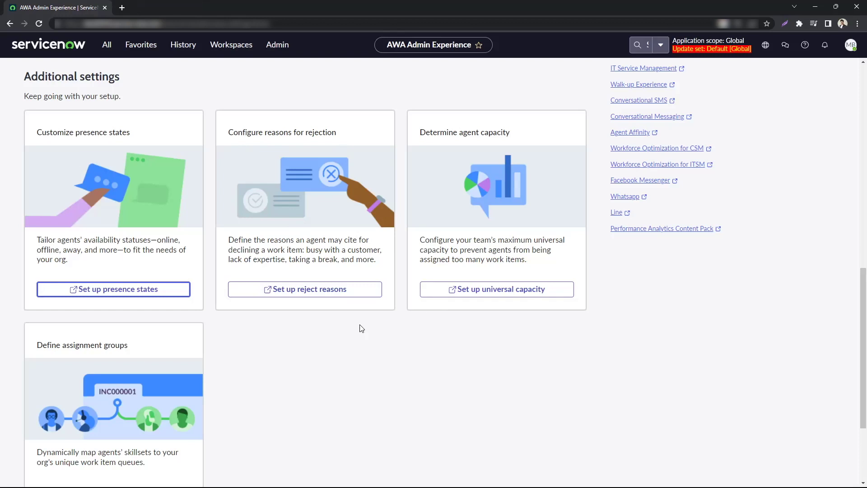
pyautogui.click(326, 294)
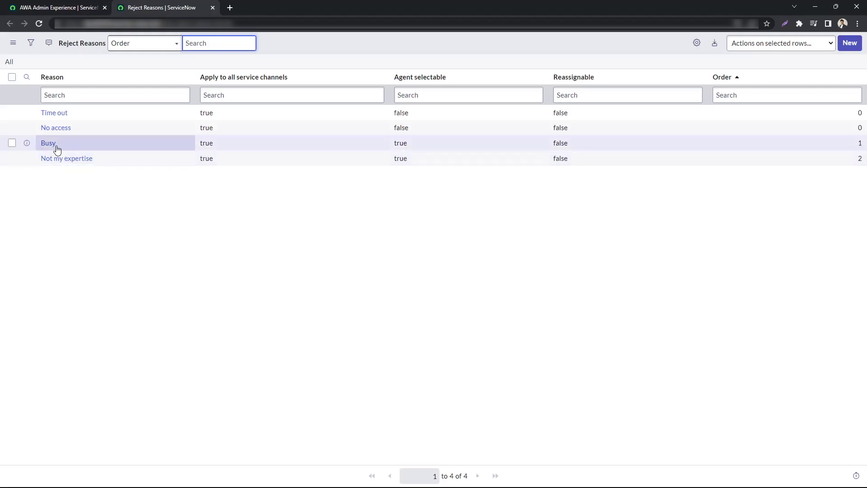
pyautogui.click(213, 8)
pyautogui.scroll(1, 469, 277)
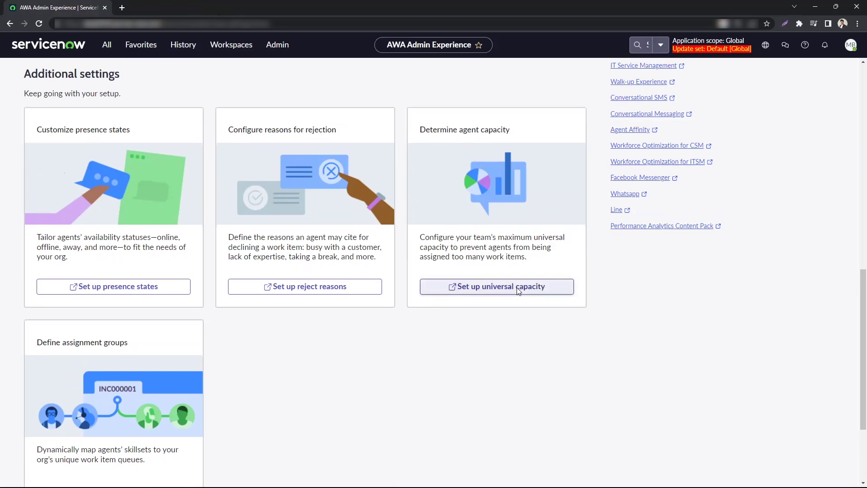
pyautogui.scroll(-3, 132, 230)
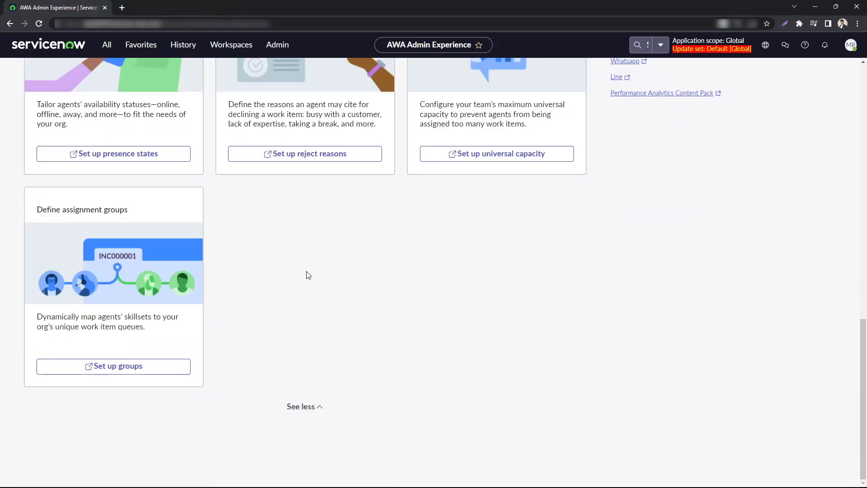
pyautogui.scroll(15, 306, 273)
pyautogui.scroll(-1, 614, 269)
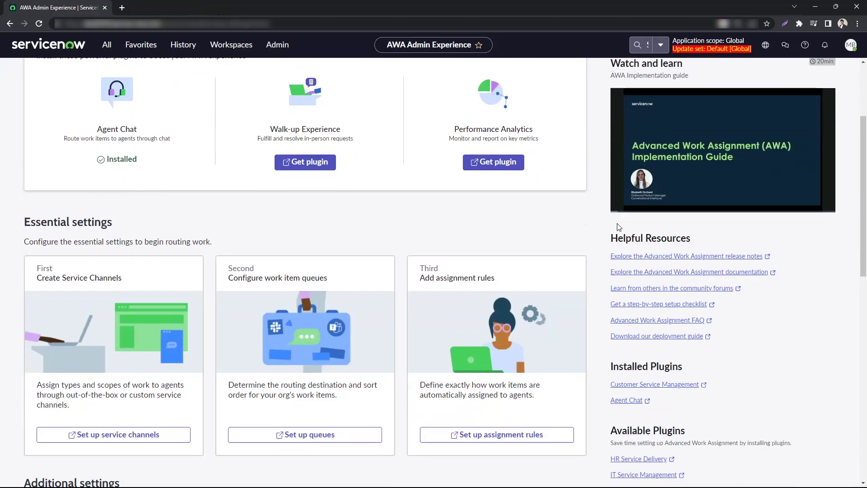
pyautogui.scroll(2, 647, 249)
pyautogui.moveTo(679, 231)
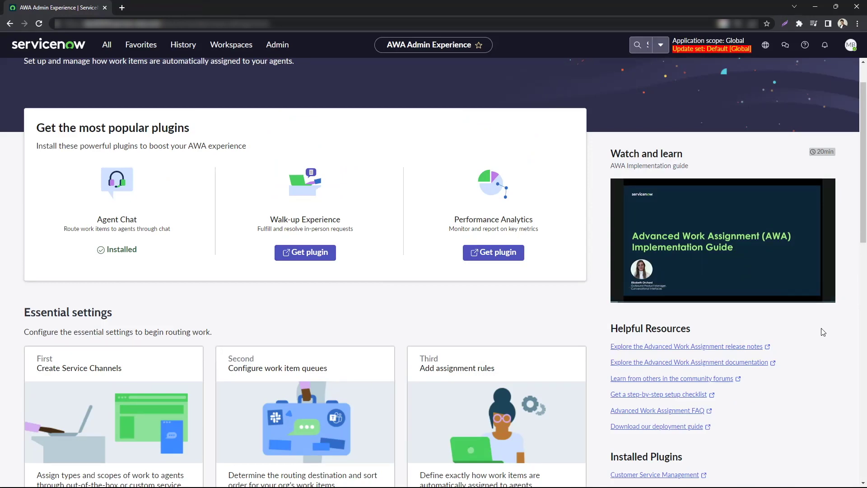
pyautogui.scroll(-3, 825, 331)
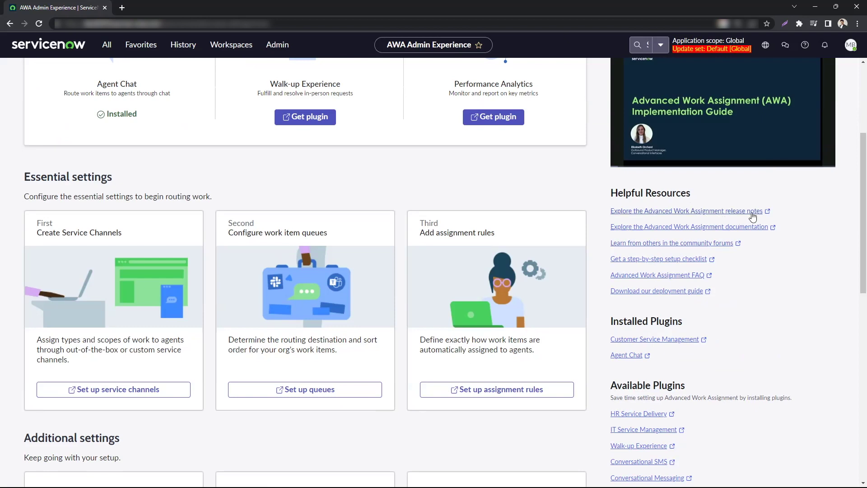
pyautogui.scroll(-1, 753, 217)
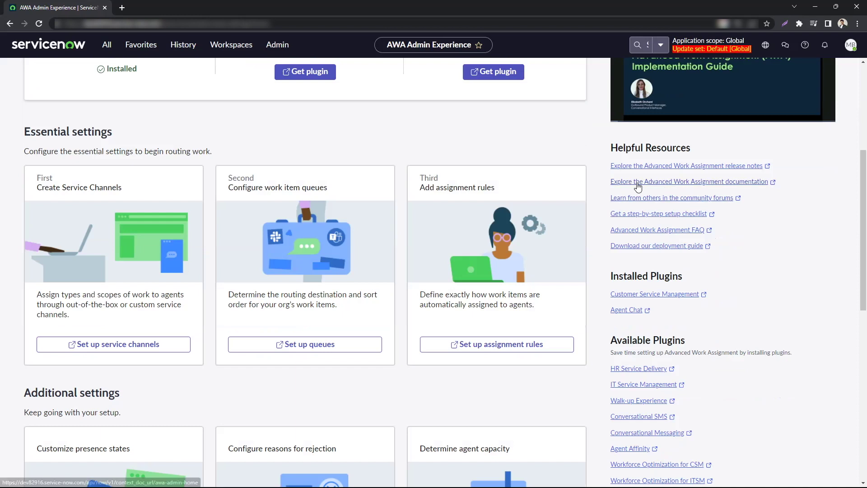
pyautogui.scroll(-1, 705, 164)
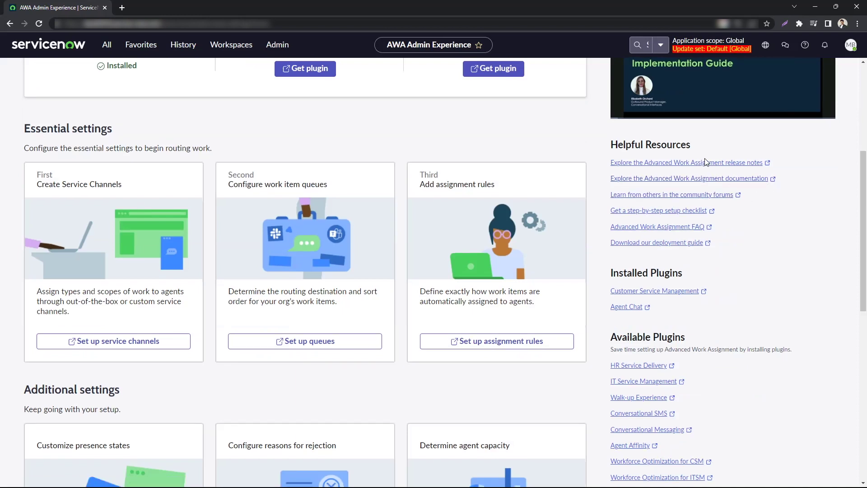
pyautogui.scroll(-1, 713, 162)
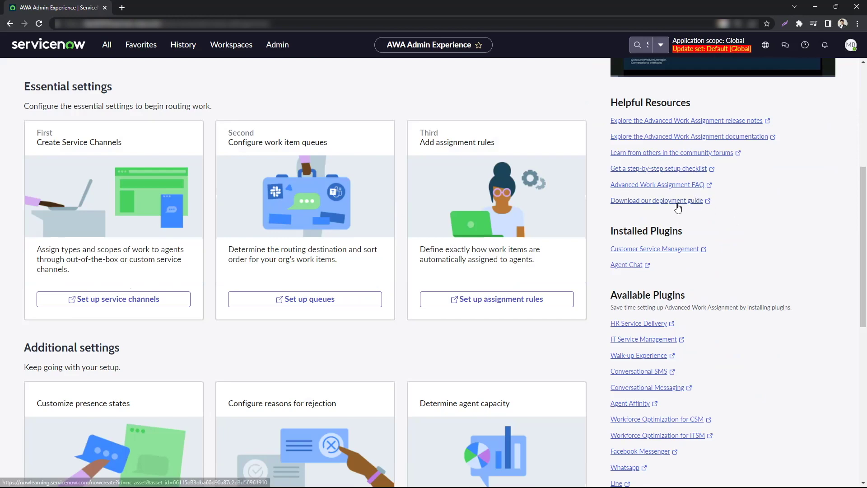
pyautogui.scroll(-2, 711, 217)
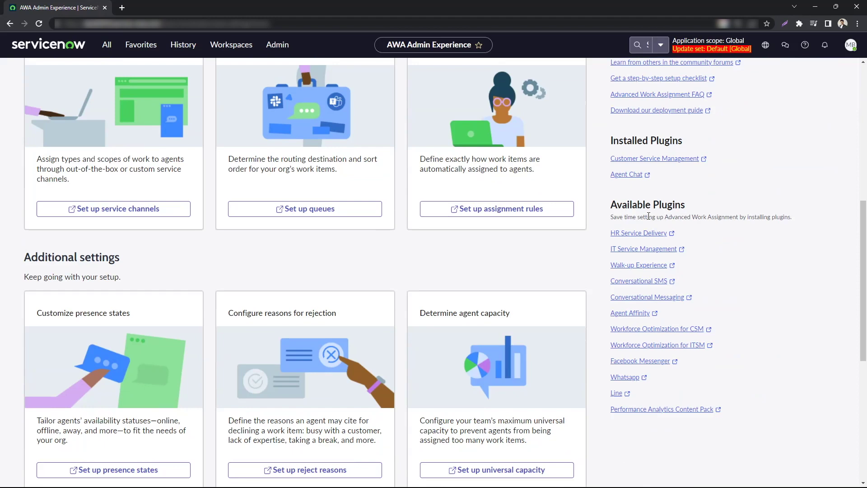
pyautogui.scroll(1, 628, 204)
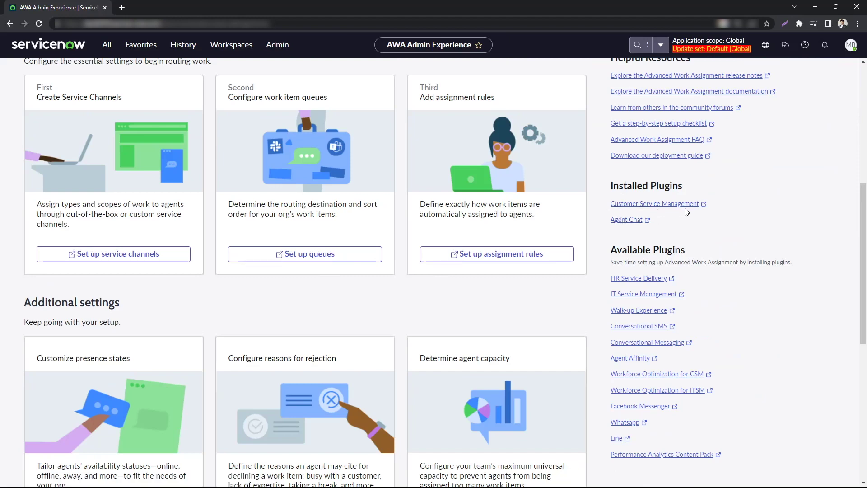
pyautogui.scroll(-2, 607, 208)
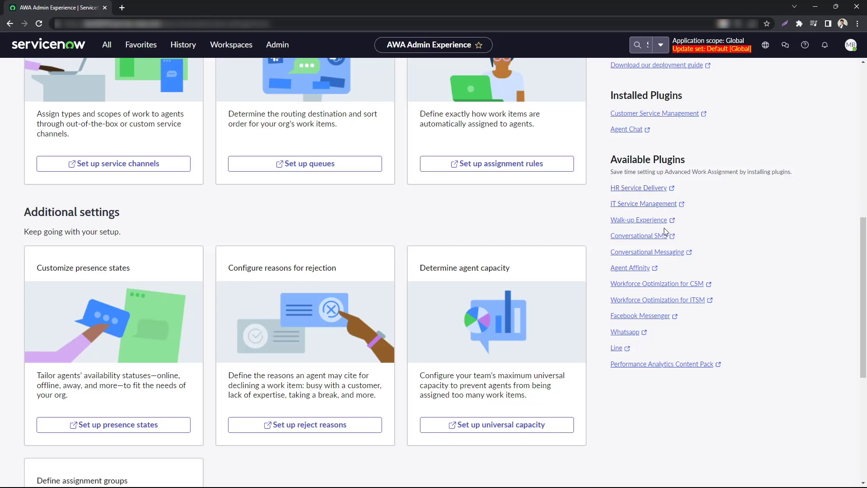
pyautogui.scroll(1, 726, 245)
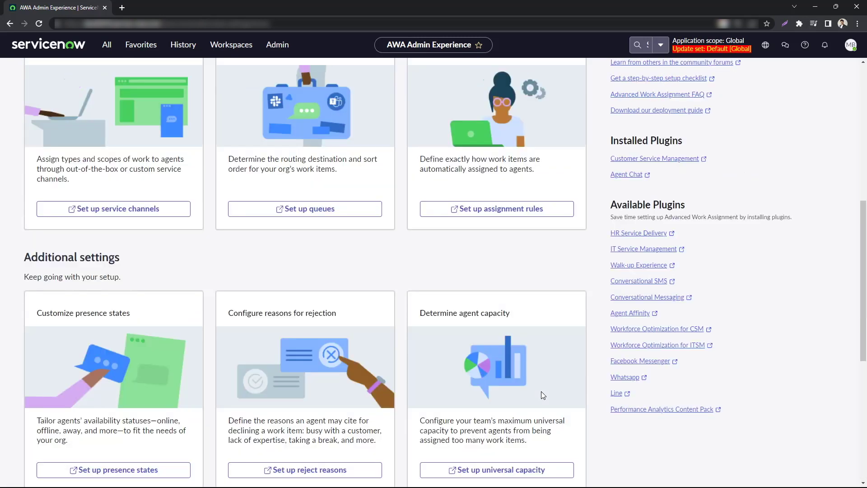
pyautogui.scroll(8, 541, 391)
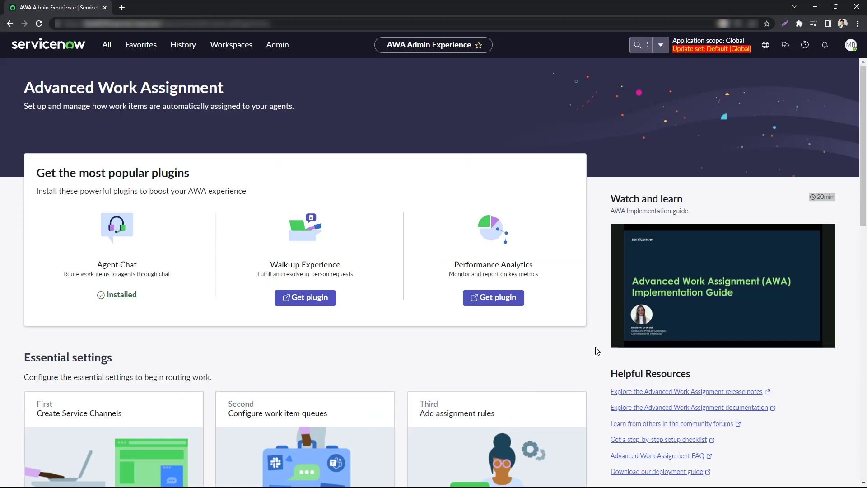
pyautogui.scroll(-1, 598, 351)
pyautogui.scroll(1, 391, 59)
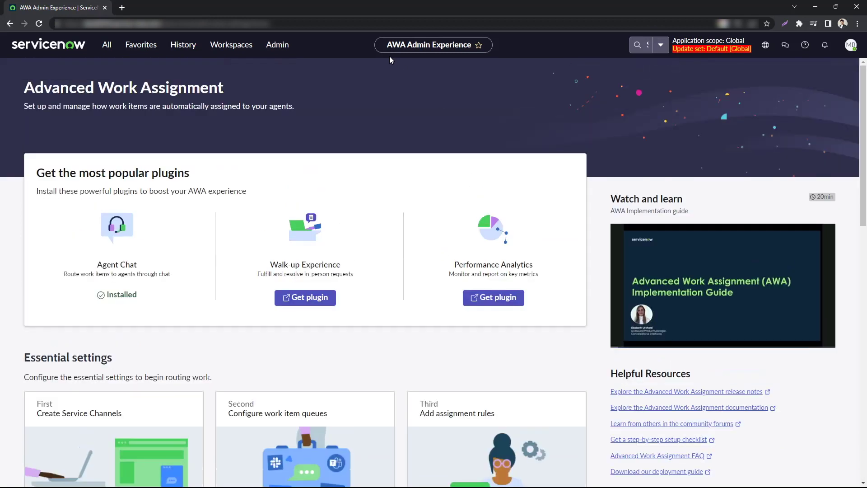